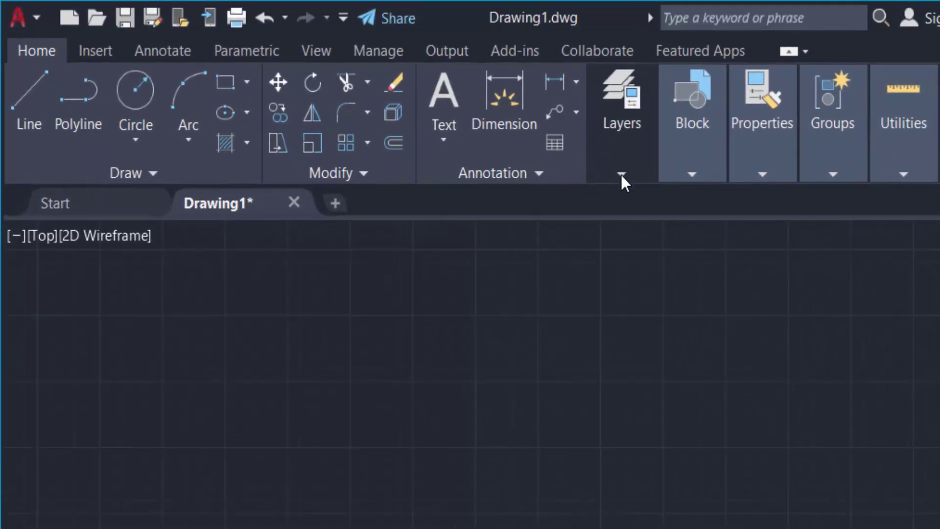
Step: Create a new layer named 'dotted 1' in the Layer Properties Manager
click(621, 174)
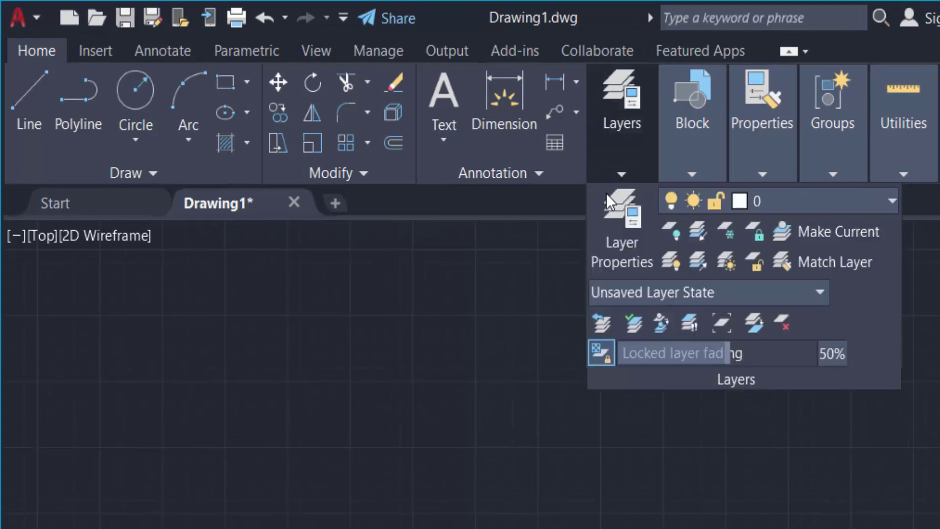
click(622, 233)
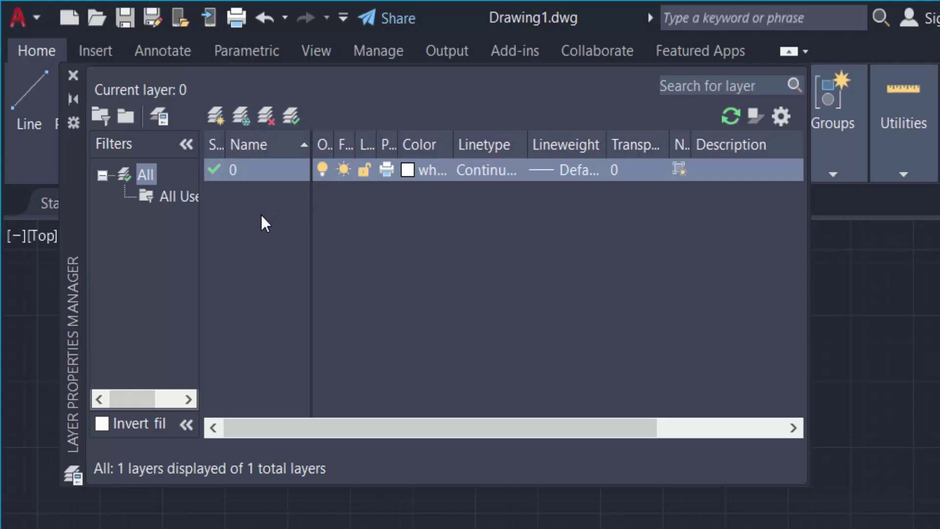
click(219, 119)
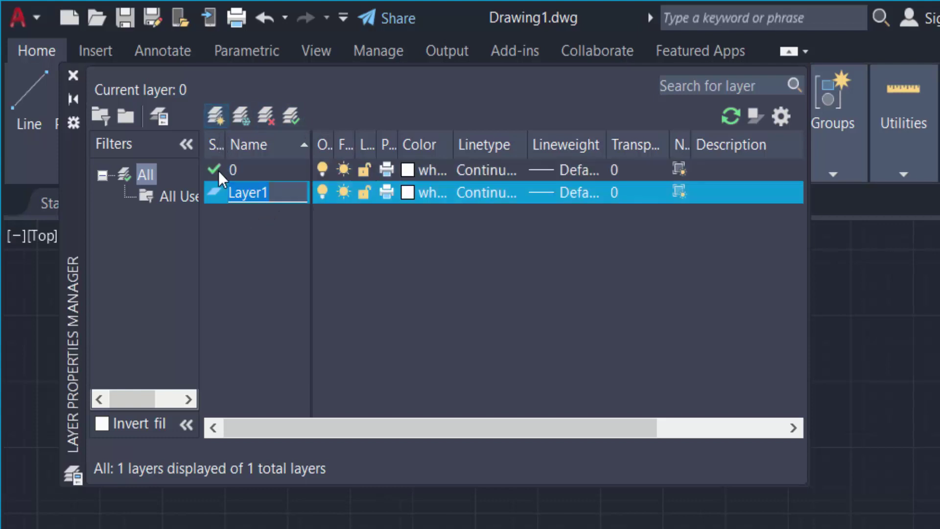
text(dotted 1)
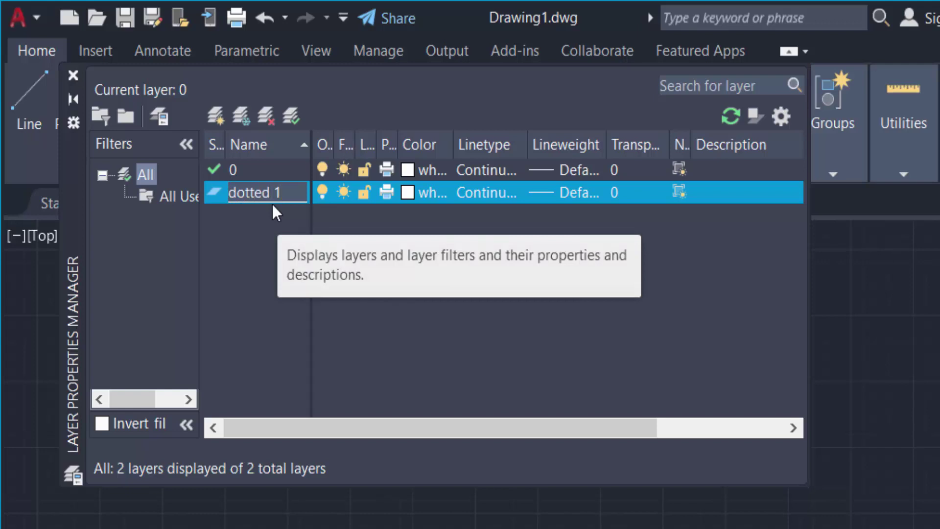
Step: Set the dotted 1 layer's colour to red, index 10
click(407, 193)
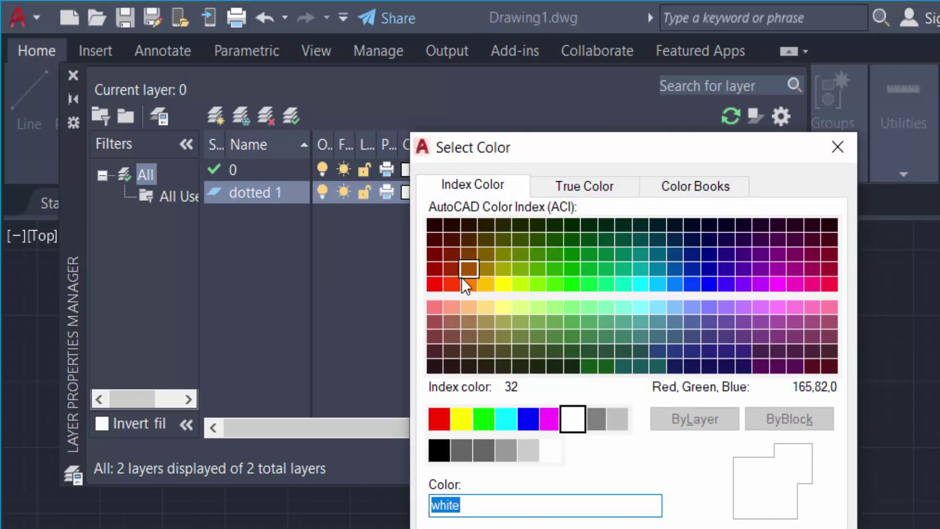
click(434, 269)
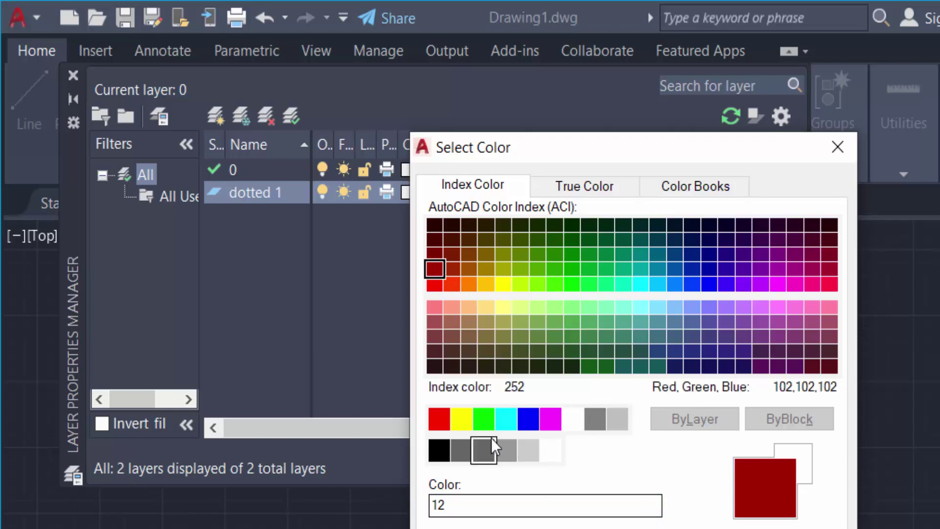
click(430, 289)
key(Return)
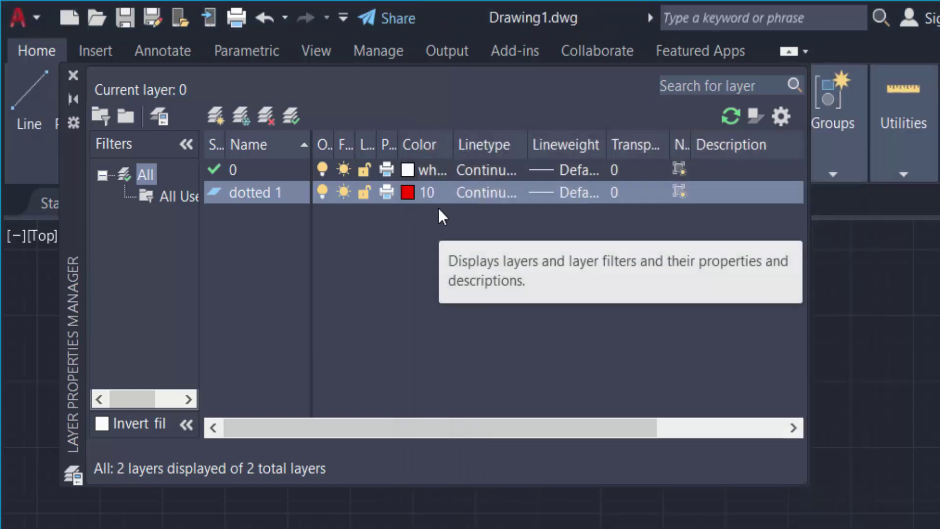
Step: Find and select the DOT linetype in the list of linetypes to load for dotted 1
click(482, 192)
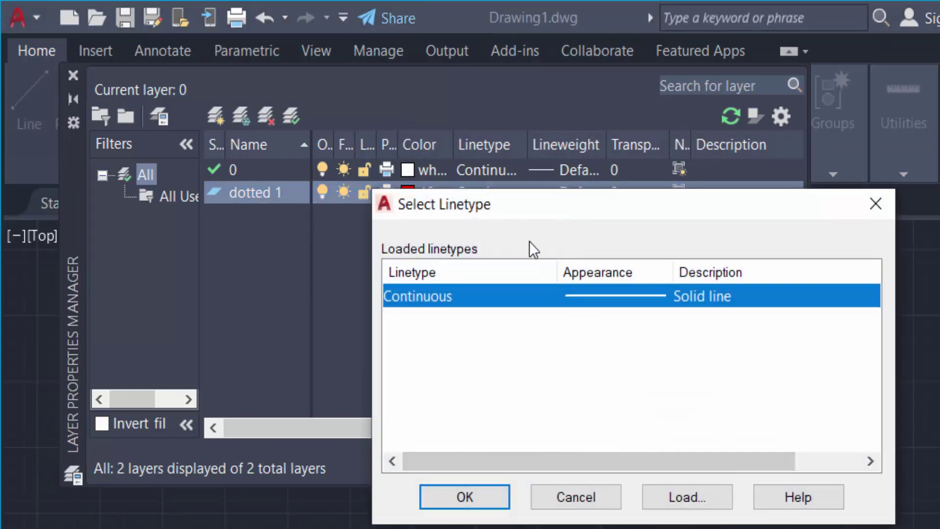
click(689, 498)
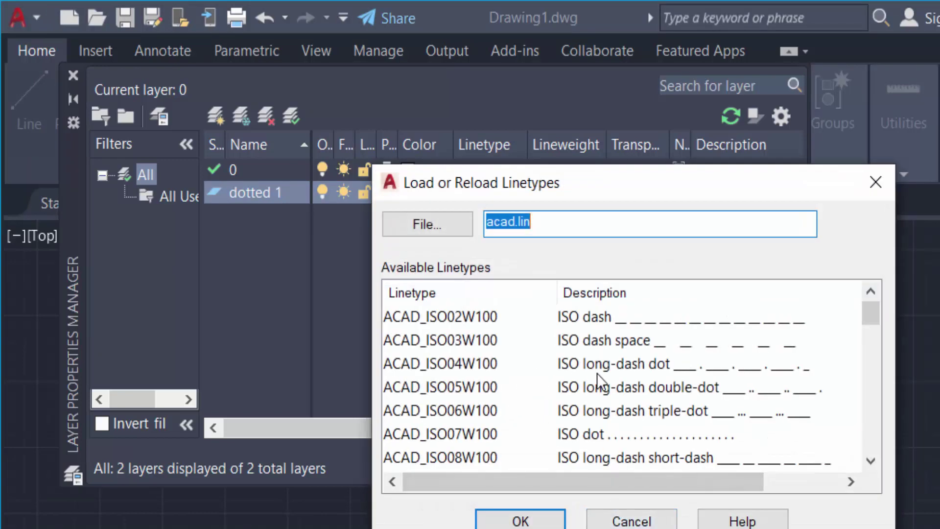
scroll(578, 388, down, 6)
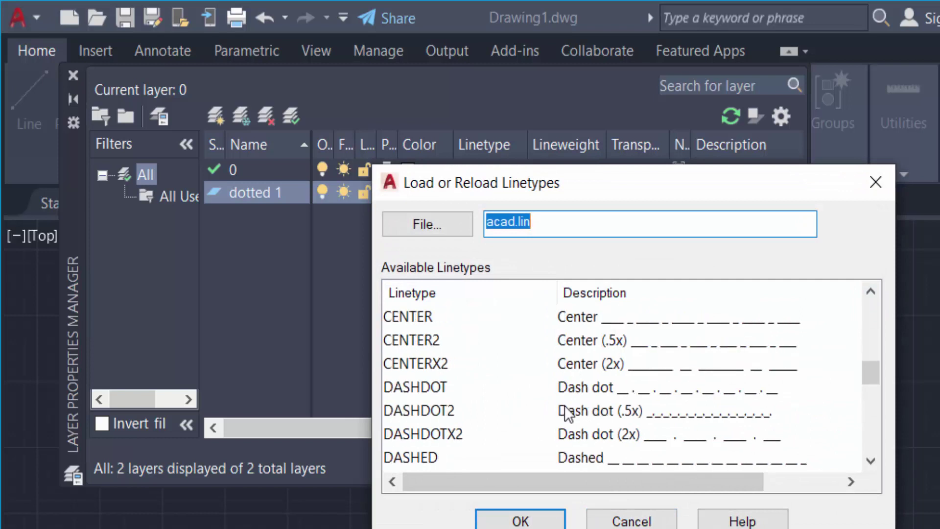
scroll(495, 404, down, 1)
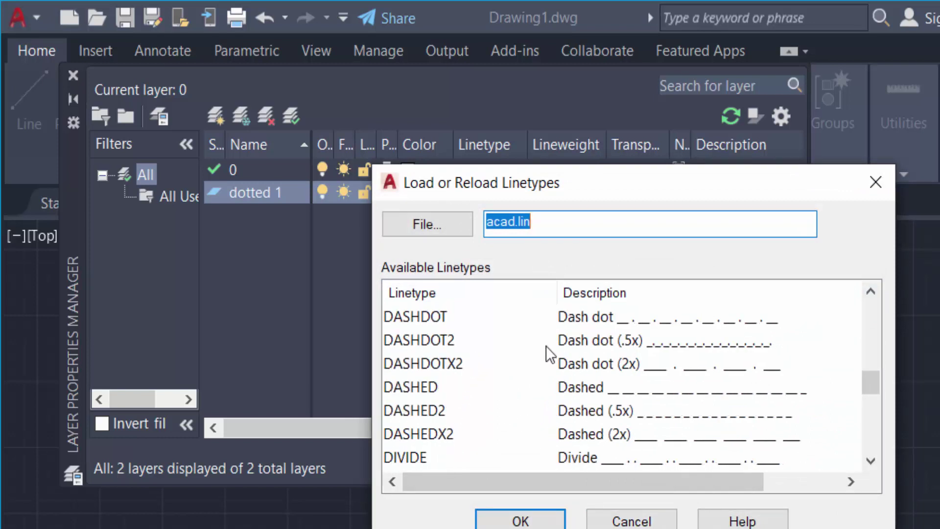
scroll(468, 419, down, 1)
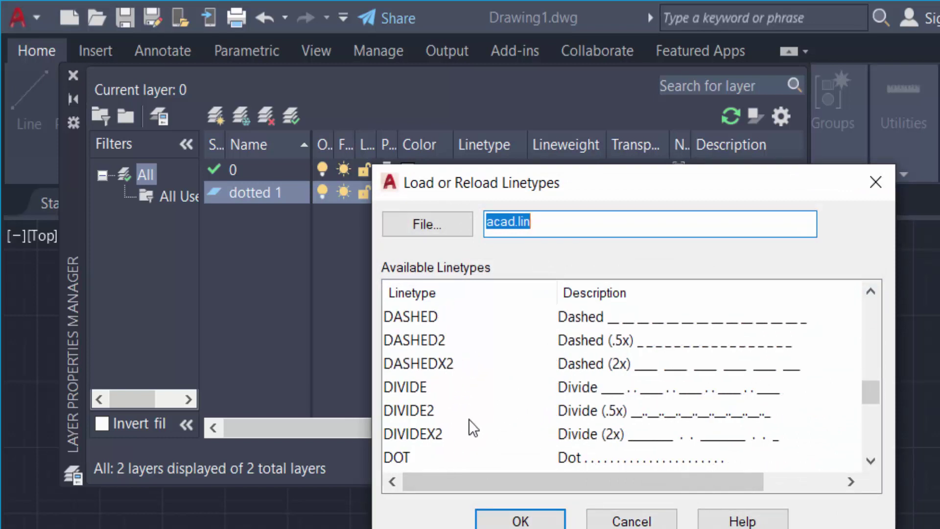
click(416, 458)
Step: Load DOT from acad.lin and assign it as dotted 1's linetype
scroll(527, 406, down, 1)
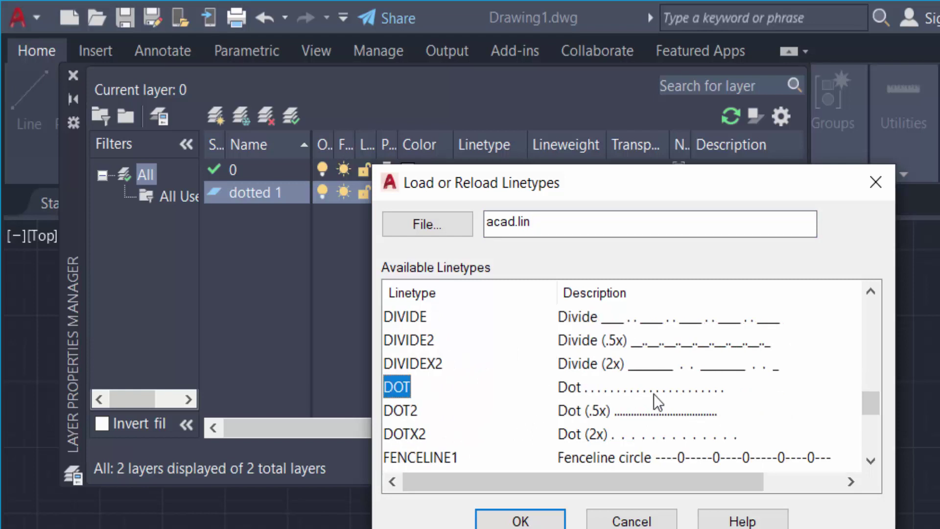
key(h)
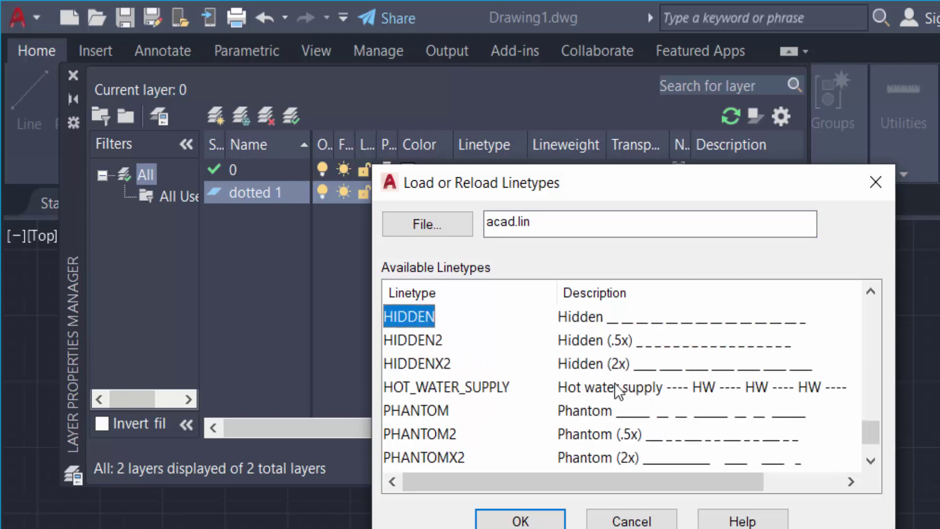
scroll(529, 407, up, 2)
scroll(527, 408, up, 3)
scroll(505, 422, down, 1)
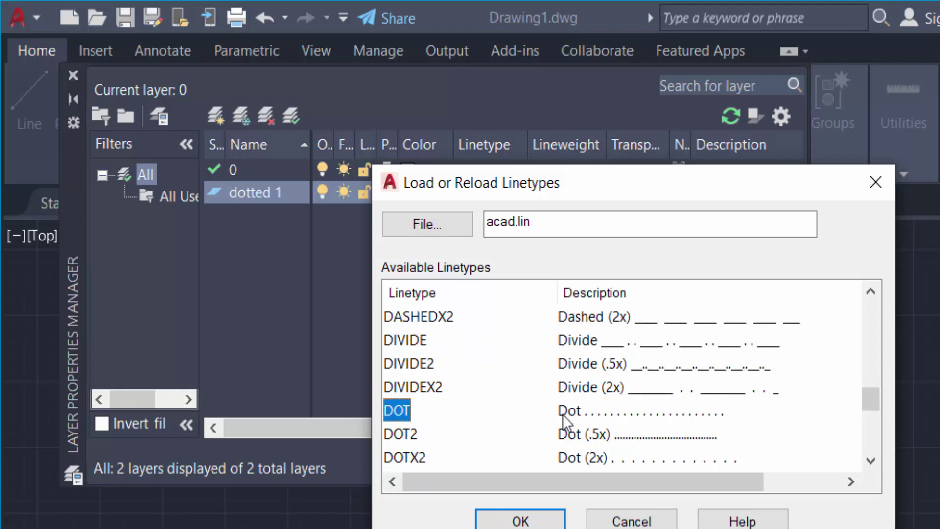
click(513, 523)
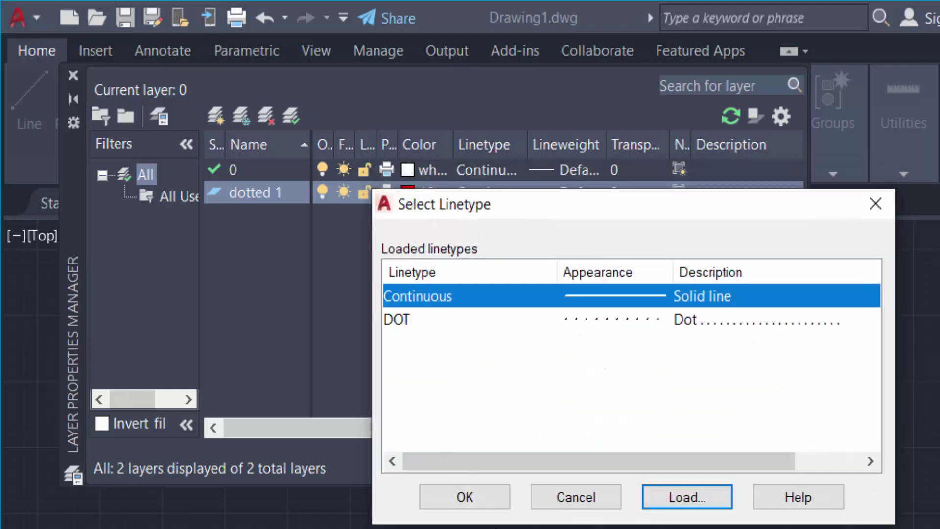
click(566, 320)
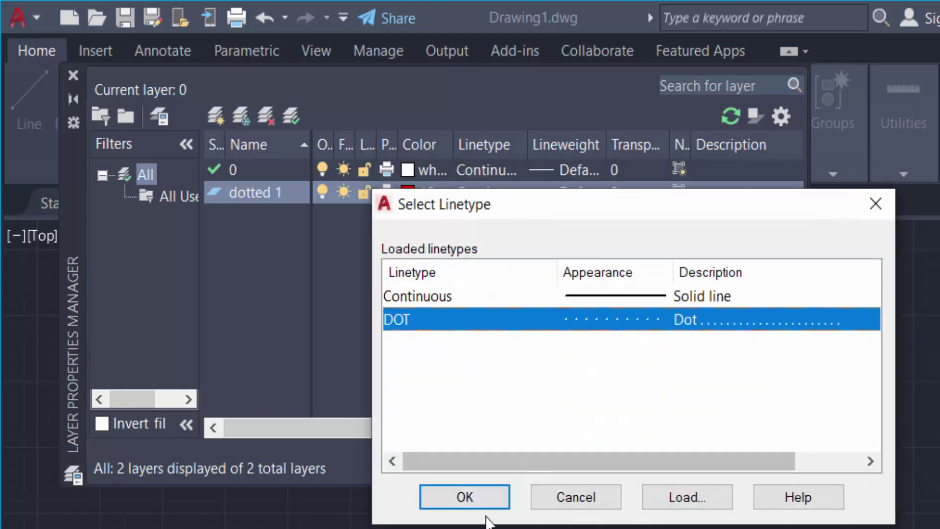
click(466, 499)
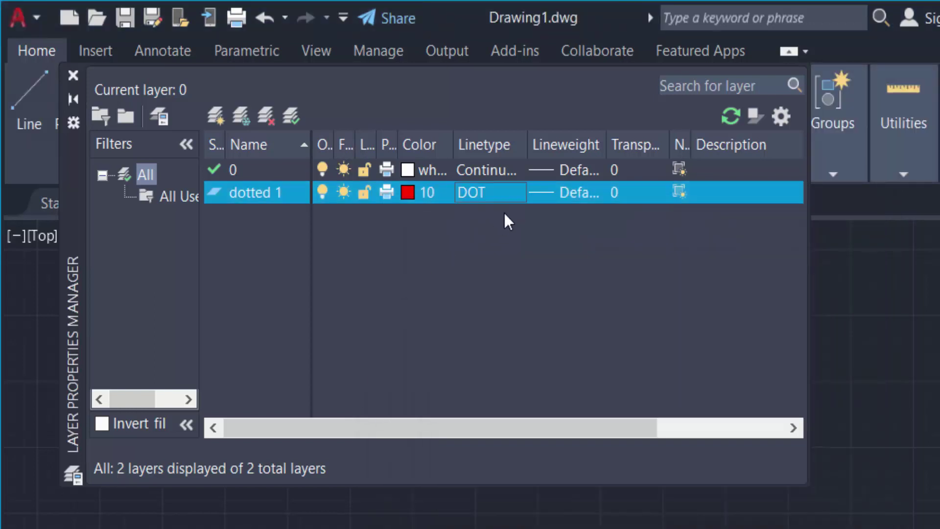
Step: Give dotted 1 a 0.15 mm lineweight and close the Layer Properties Manager
click(552, 194)
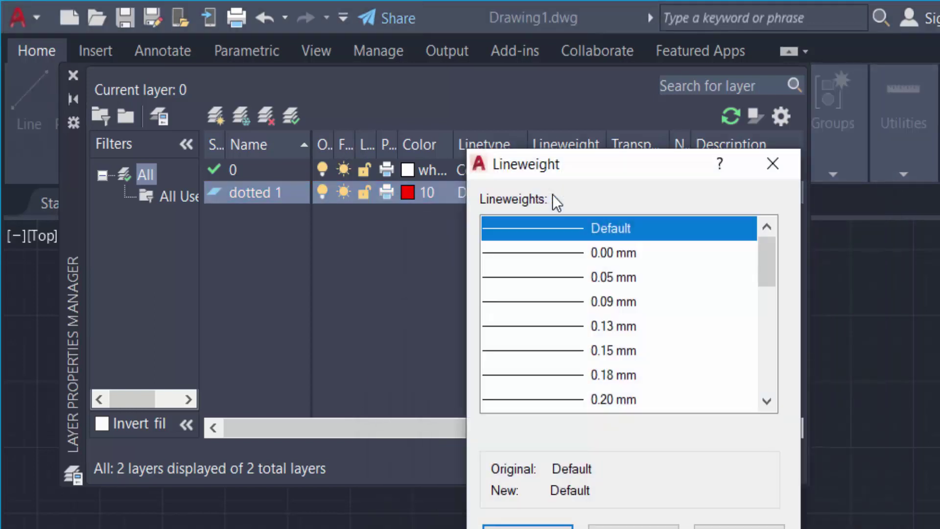
click(559, 351)
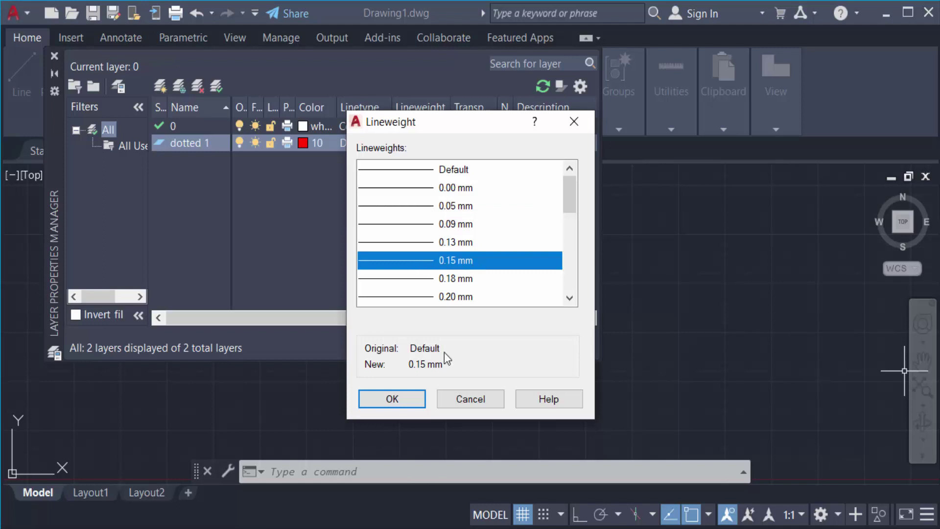
click(410, 398)
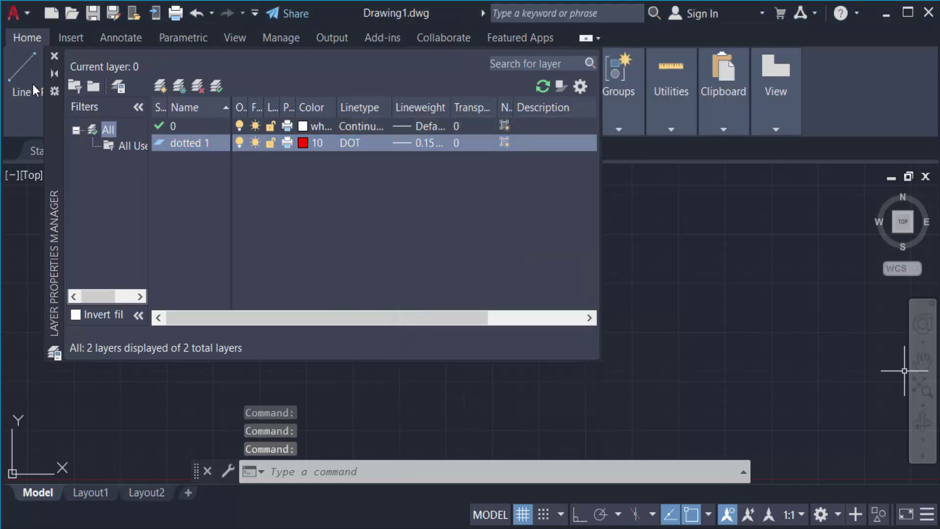
click(54, 57)
Step: Make dotted 1 the current layer from the Layers panel dropdown
click(328, 466)
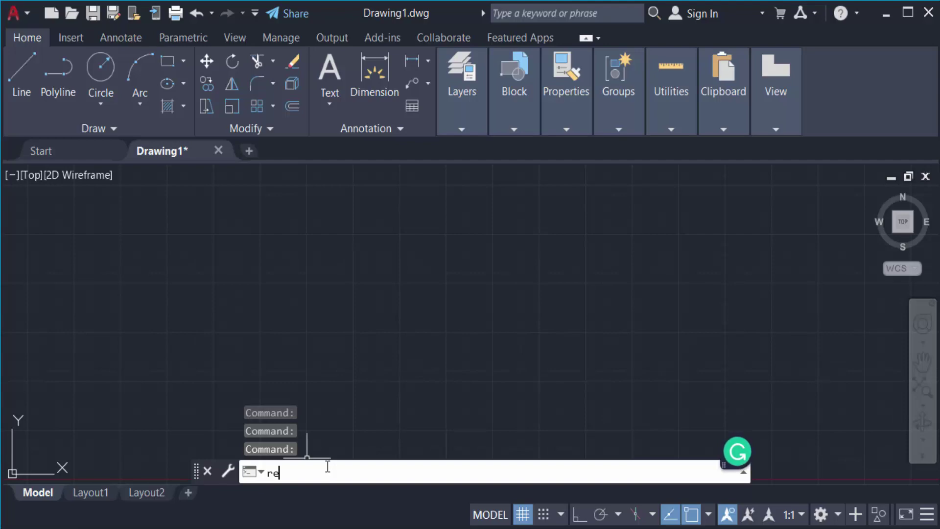
key(Escape)
click(461, 130)
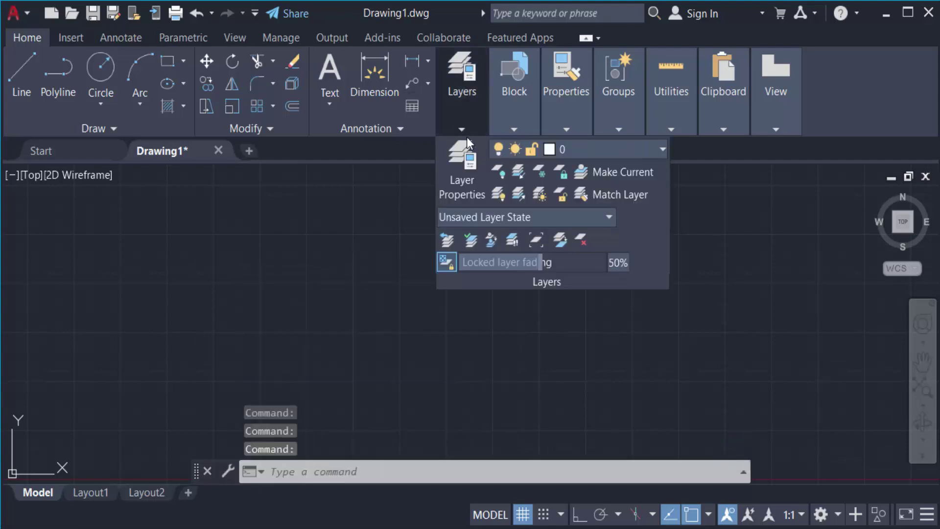
click(578, 151)
click(575, 190)
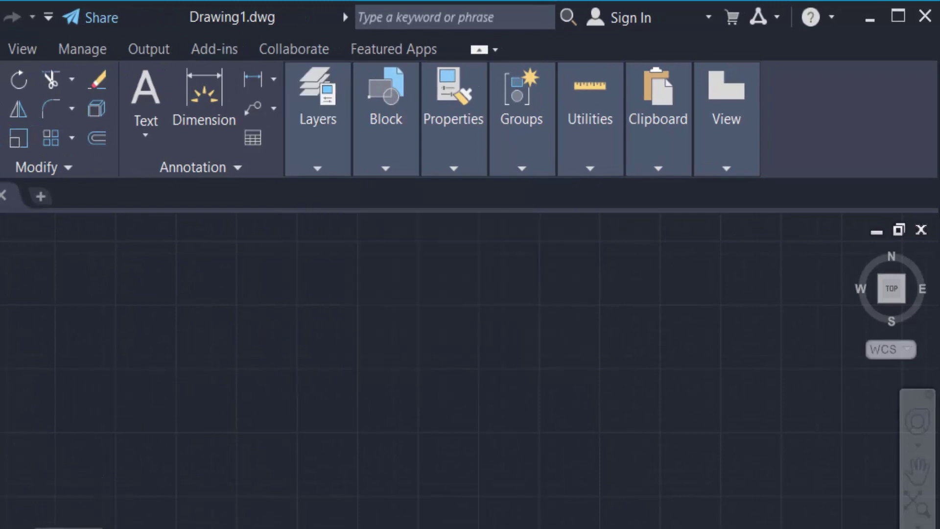
Step: Draw a rectangle near the middle of the drawing with the REC command
text(rec)
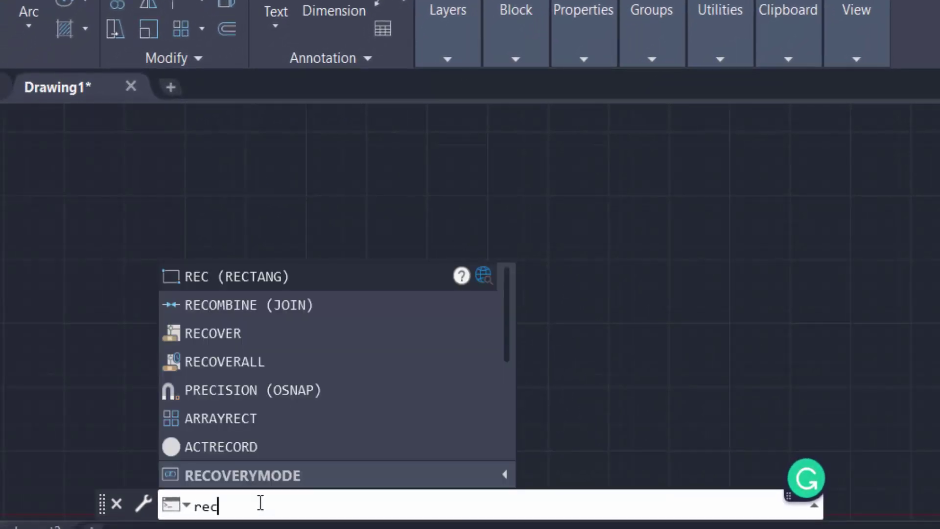
key(Return)
click(313, 219)
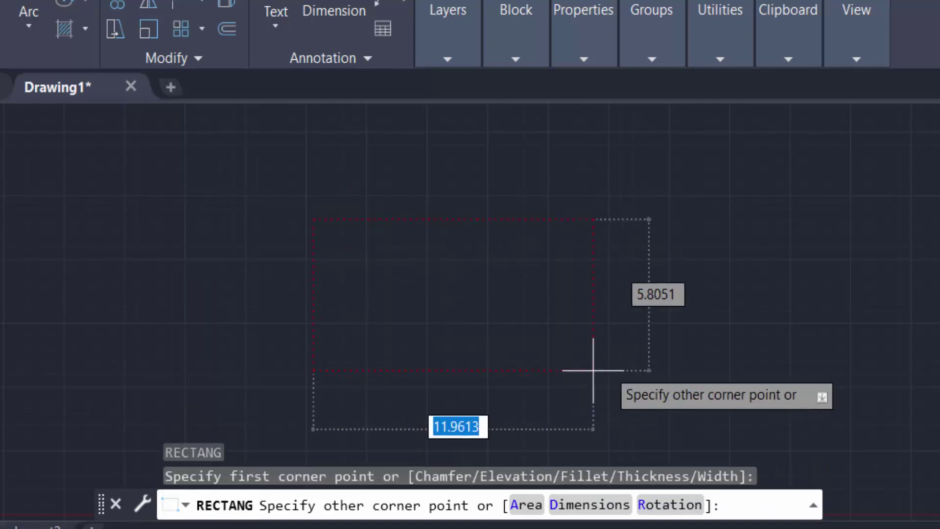
click(648, 347)
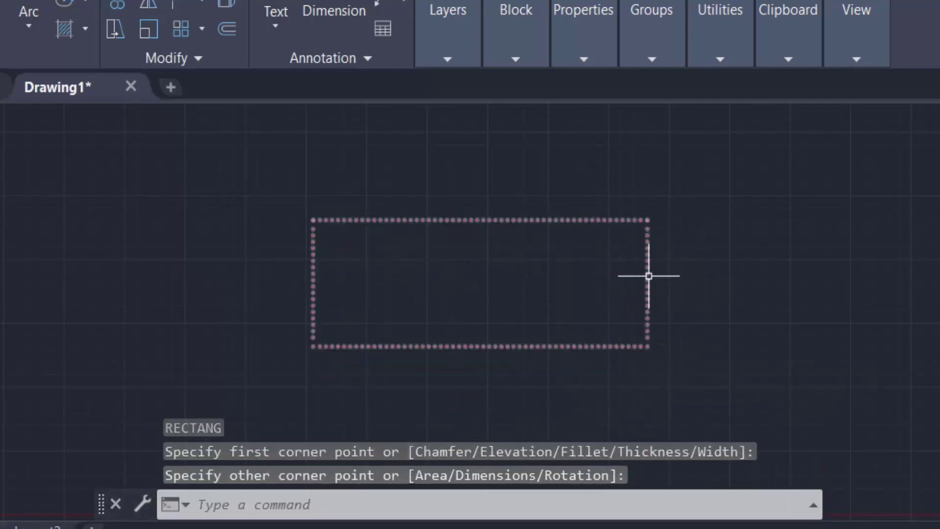
scroll(597, 240, up, 2)
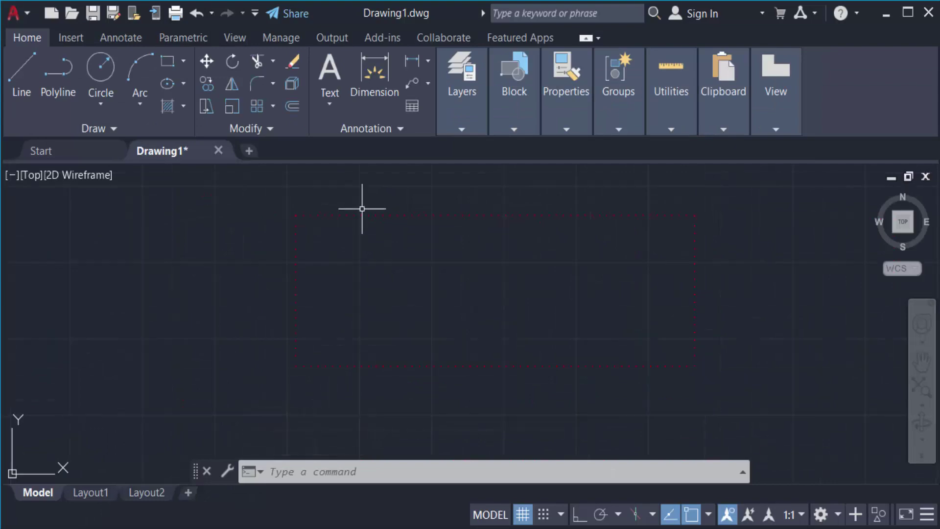
Step: Add a new layer named 'dott 2' in the Layer Properties Manager
click(467, 104)
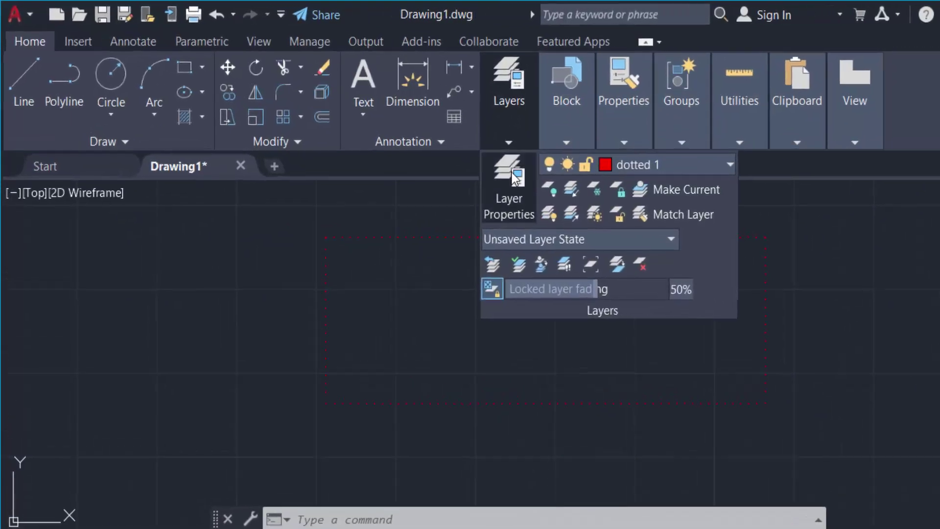
click(462, 169)
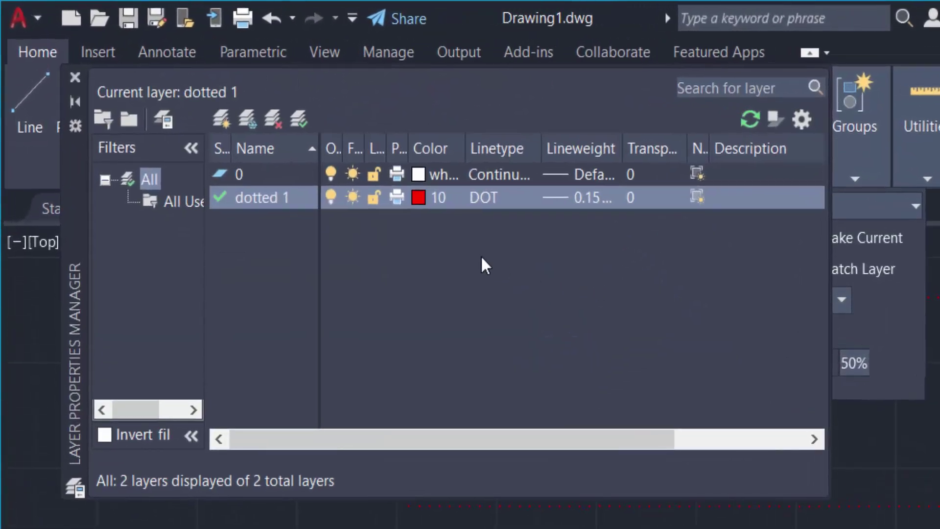
click(219, 123)
text(dott 2)
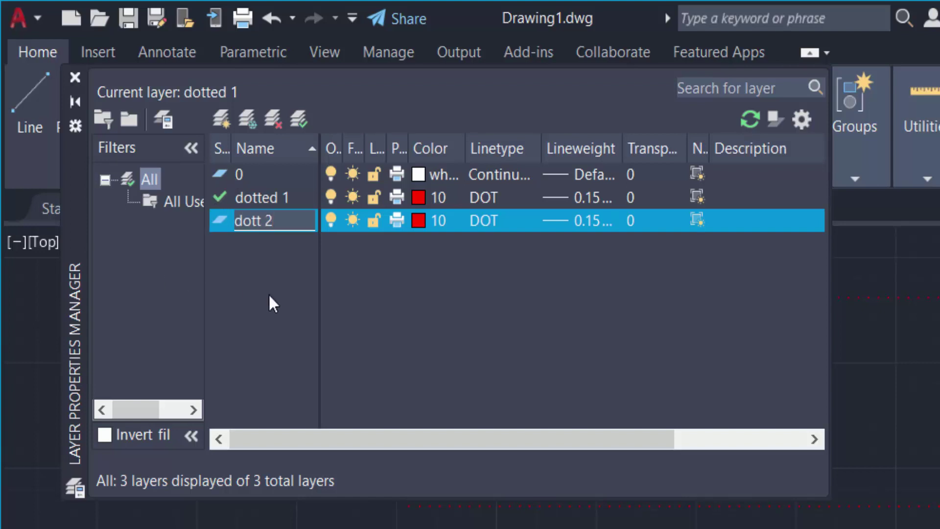
click(418, 220)
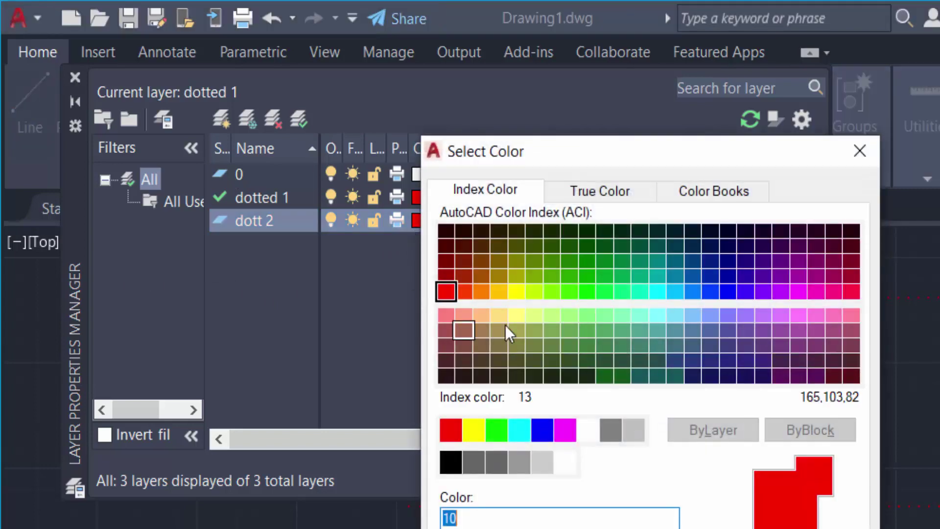
Step: Make dott 2 green, colour index 90, and browse the linetypes available to load
click(587, 291)
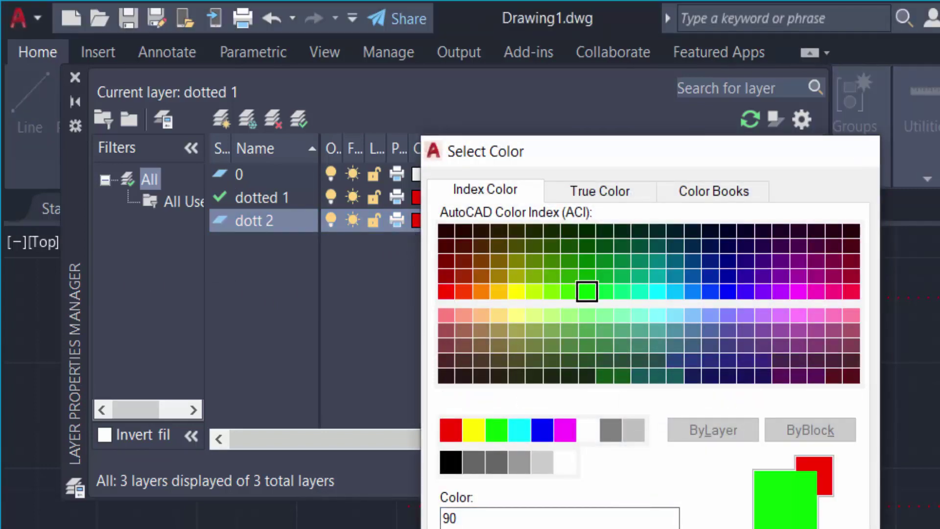
key(Return)
click(487, 223)
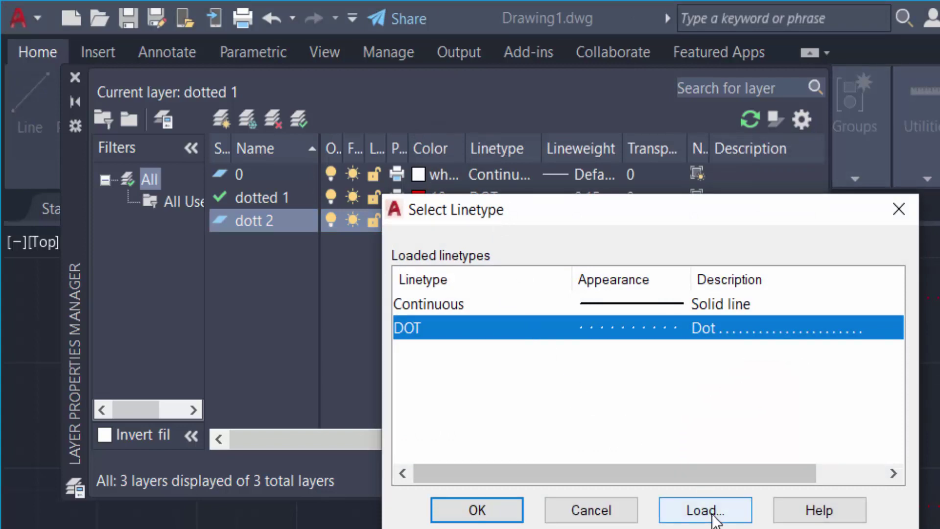
click(715, 512)
scroll(608, 390, down, 2)
scroll(609, 391, down, 6)
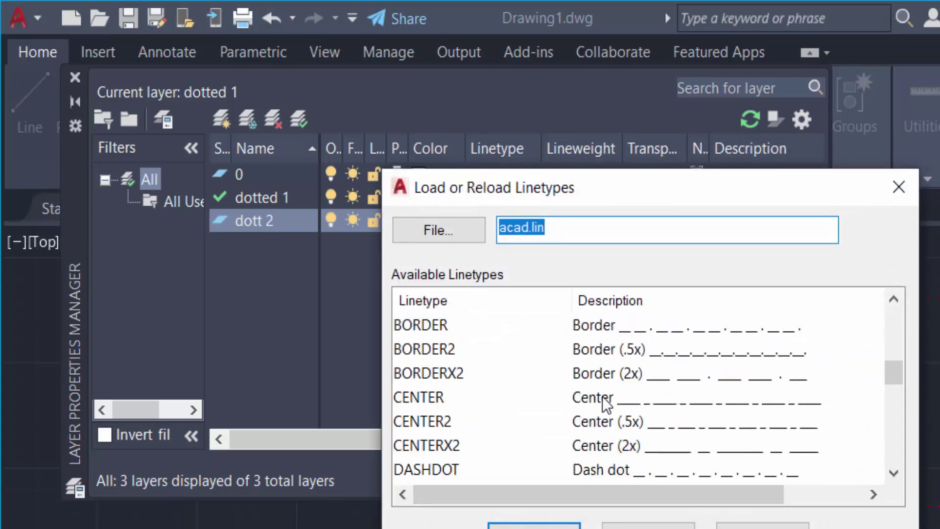
scroll(590, 427, down, 1)
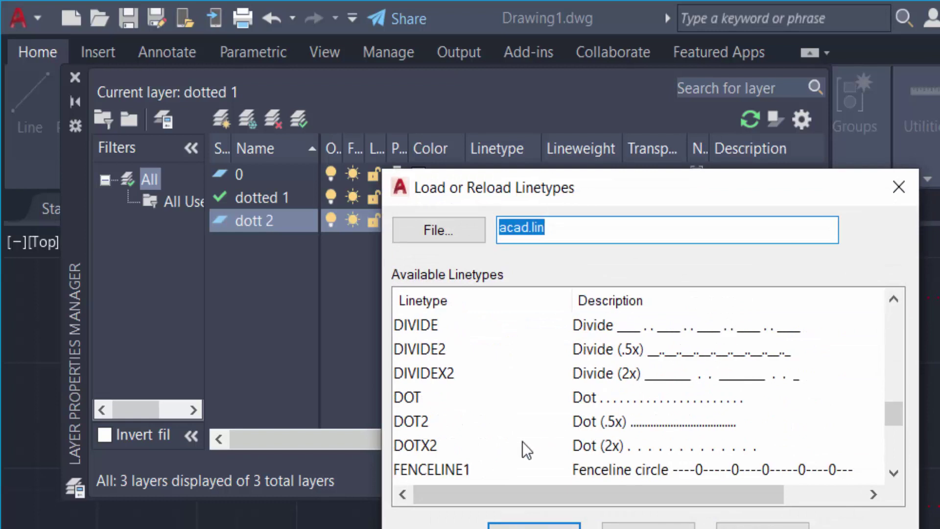
Step: Load DOT2, assign it to dott 2, and close the layer manager
click(451, 448)
click(421, 426)
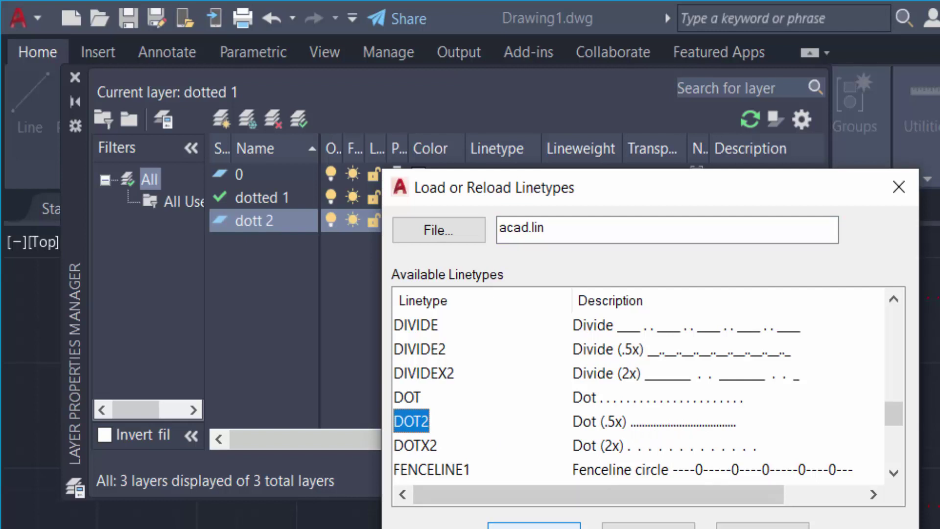
click(534, 526)
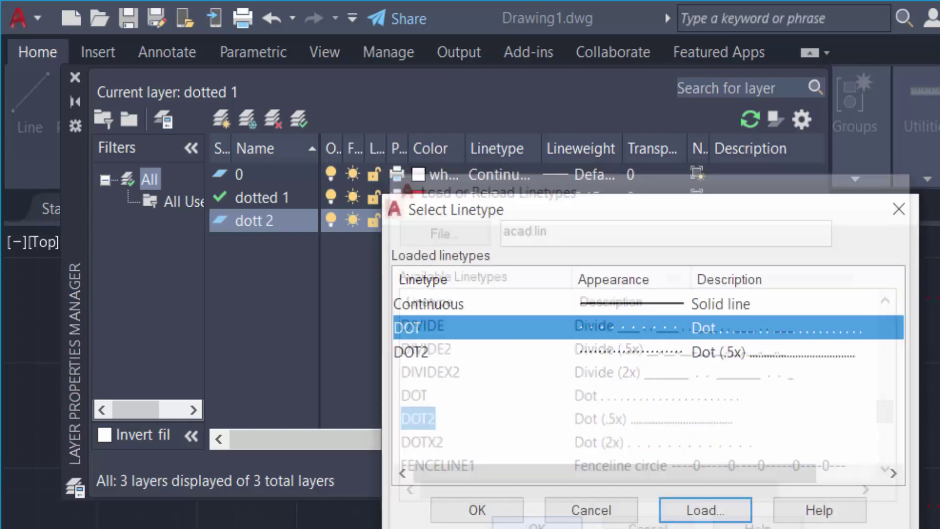
click(616, 362)
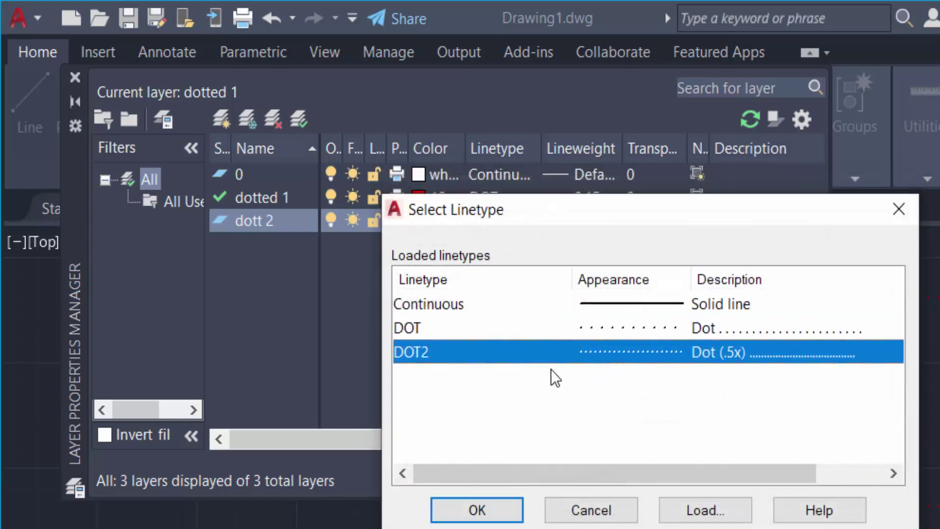
click(499, 518)
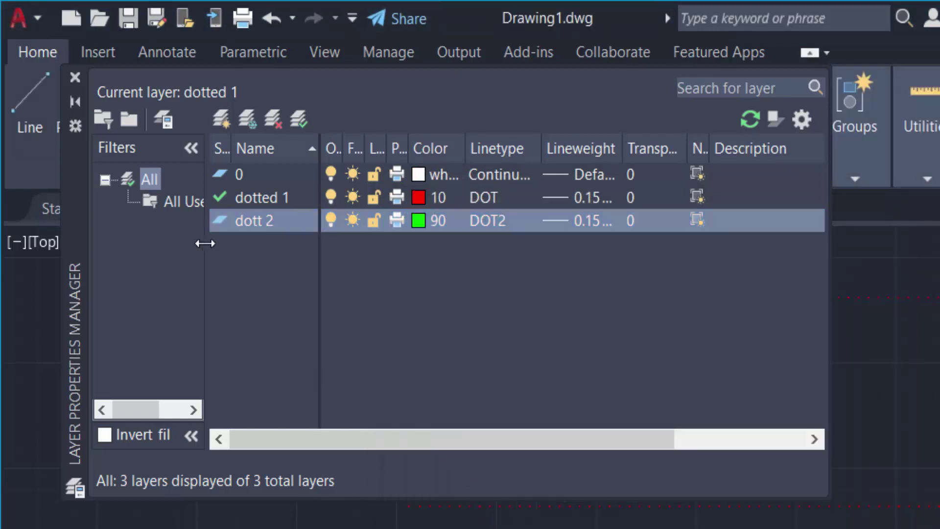
click(75, 77)
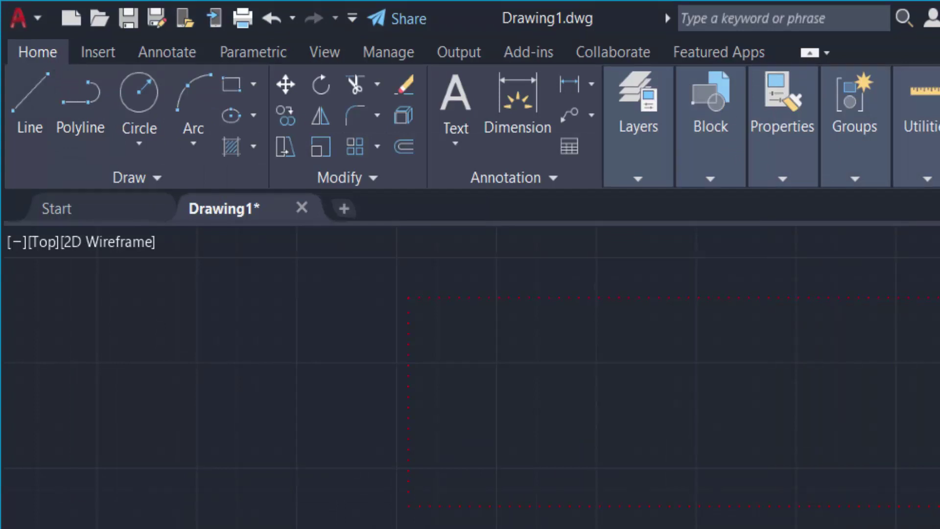
Step: Draw a line from the rectangle's left-edge midpoint across to its right edge
text(l)
key(Return)
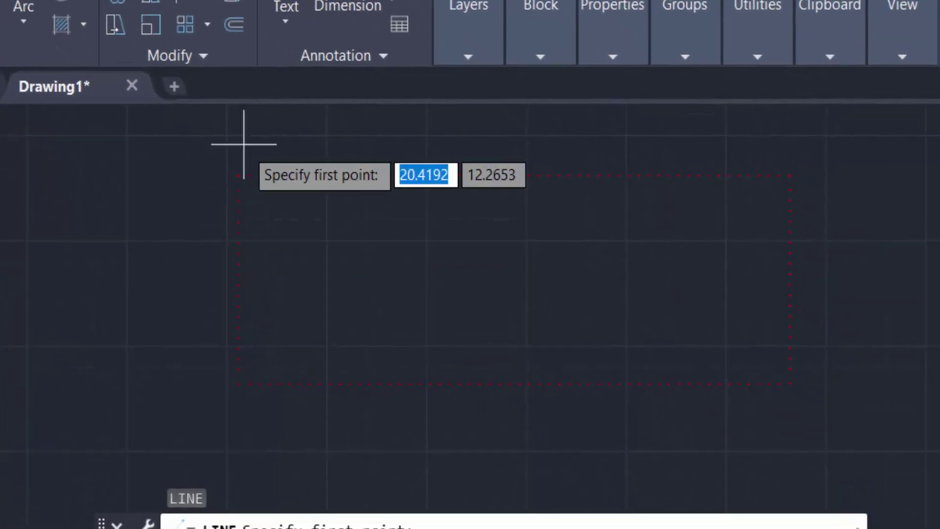
click(245, 284)
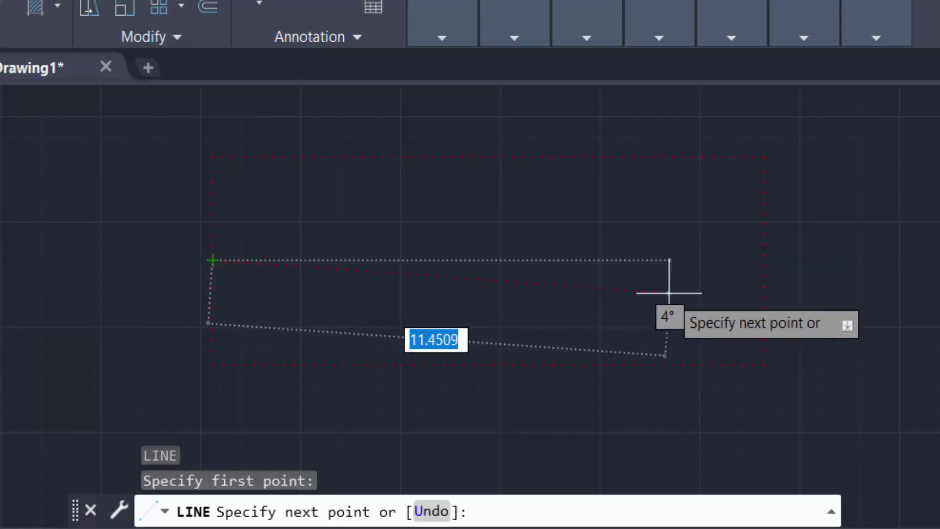
click(764, 259)
key(Return)
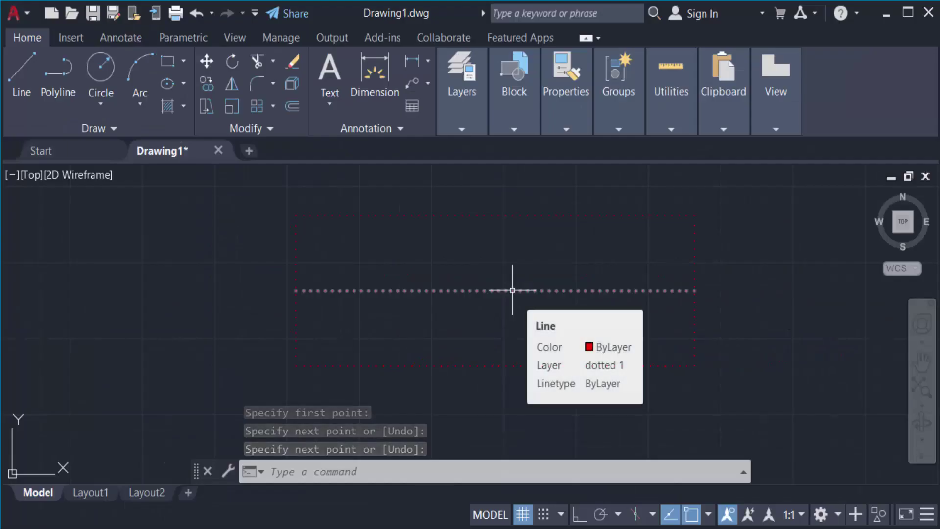
Step: Move the new line onto the green dotted dott 2 layer
click(504, 290)
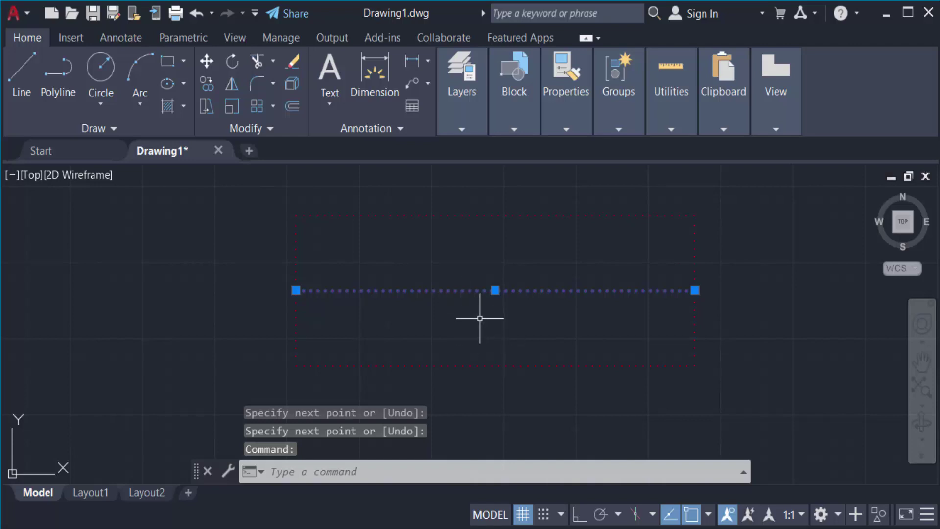
click(452, 126)
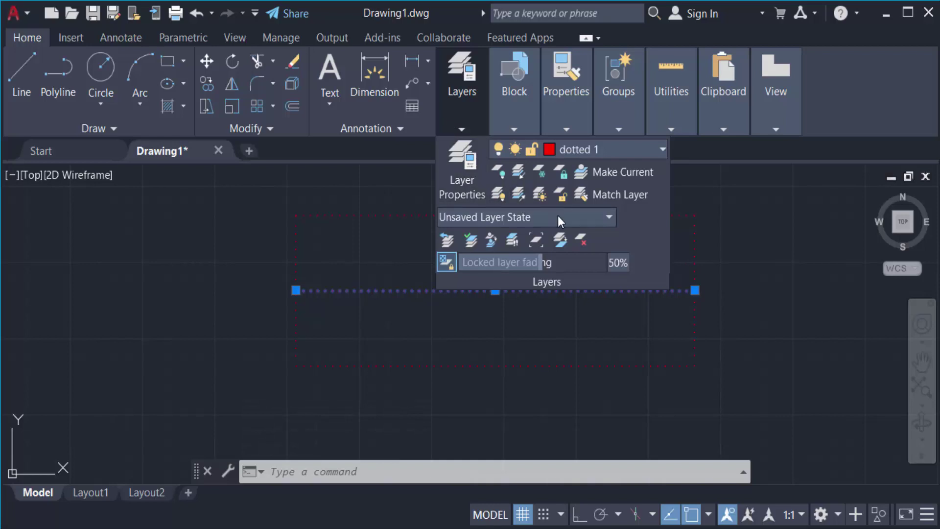
click(592, 149)
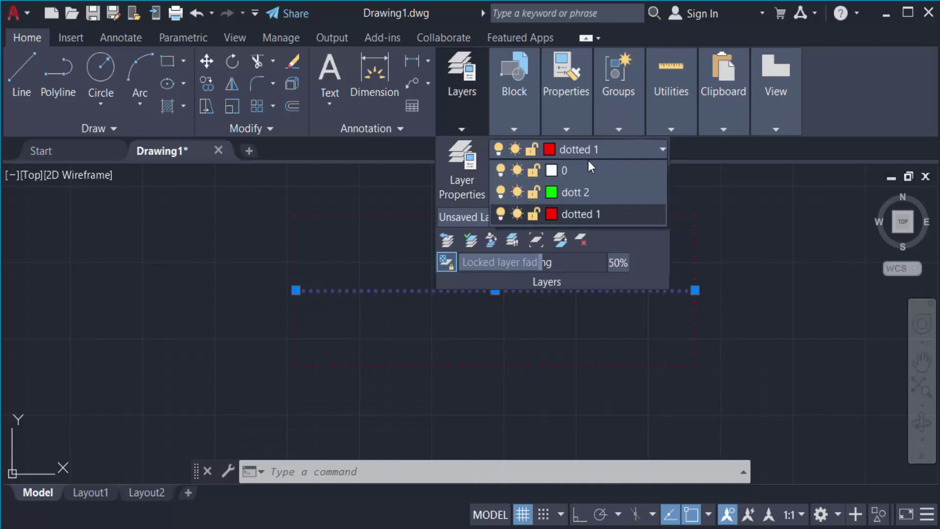
click(578, 193)
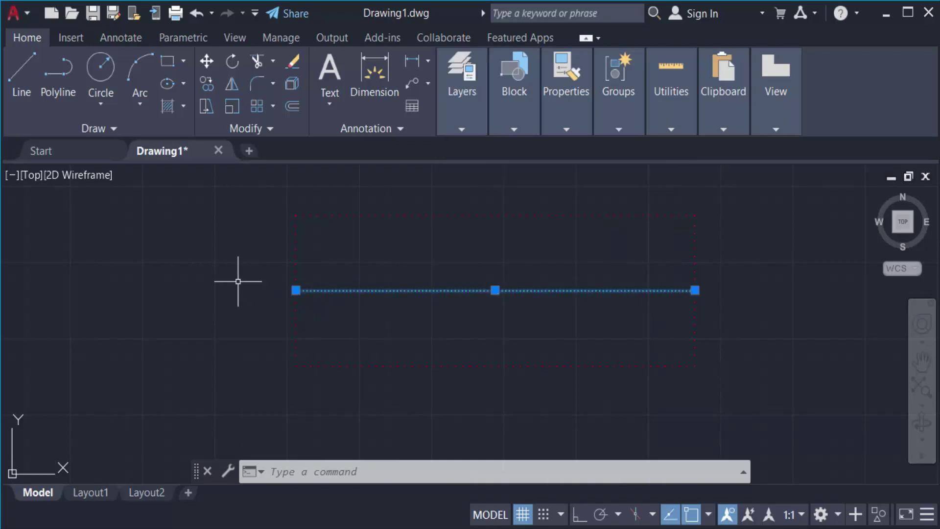
key(Escape)
scroll(521, 315, up, 2)
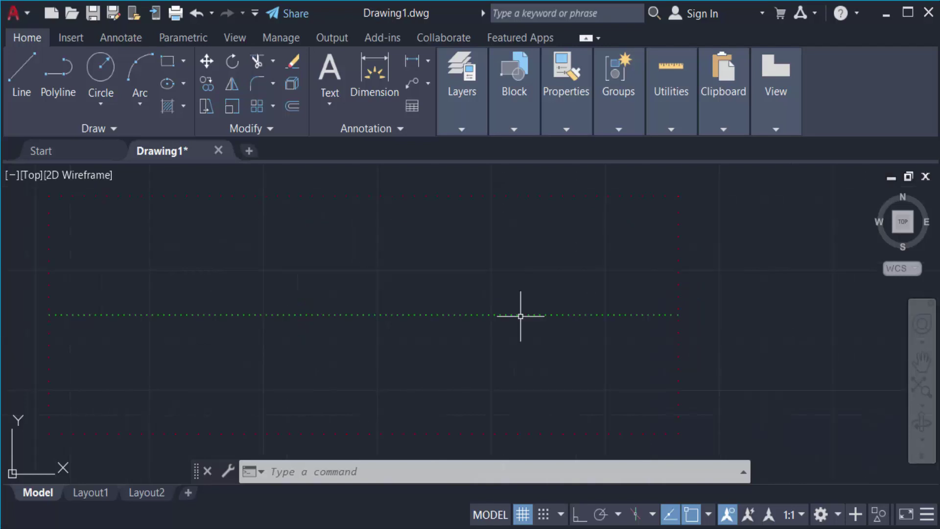
Step: Set LTSCALE to 5 so the rectangle's and line's dots spread wider apart
text(LTS)
key(Return)
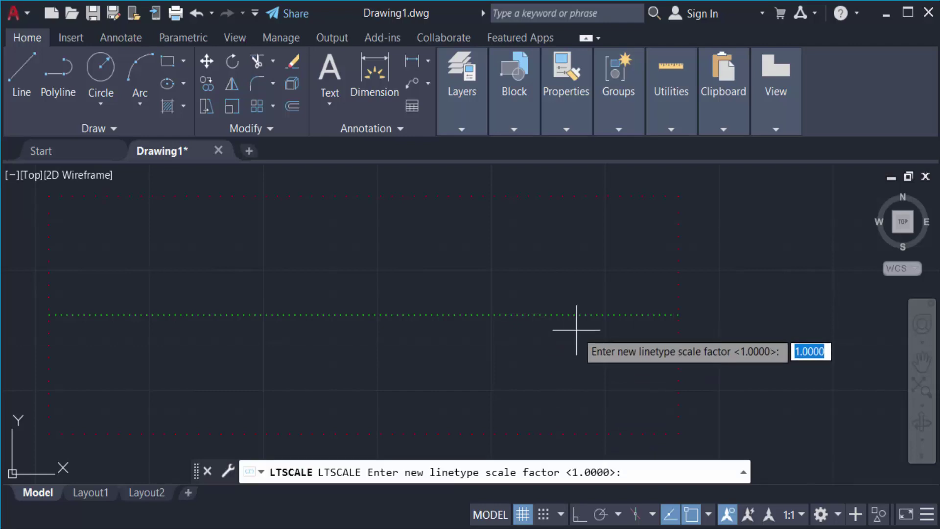
text(5)
key(Return)
scroll(654, 330, down, 5)
scroll(644, 329, up, 3)
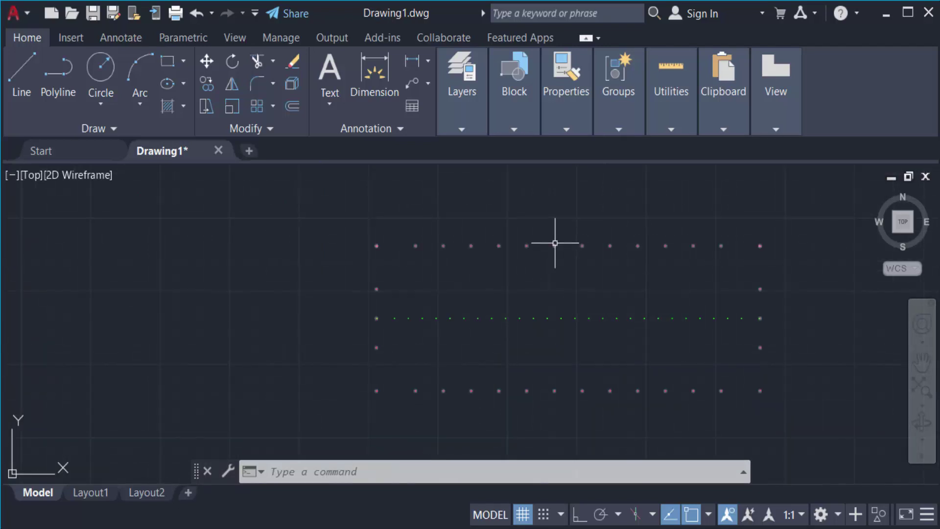
mouse_move(552, 244)
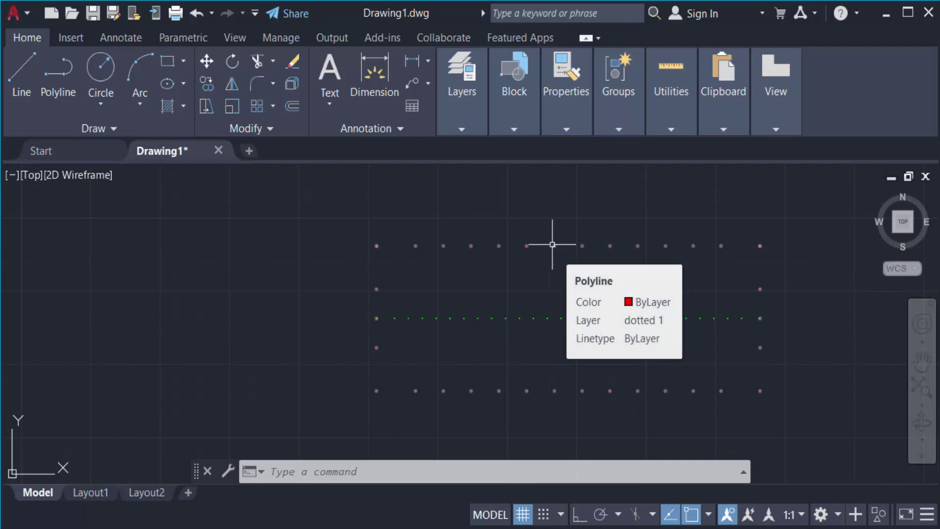